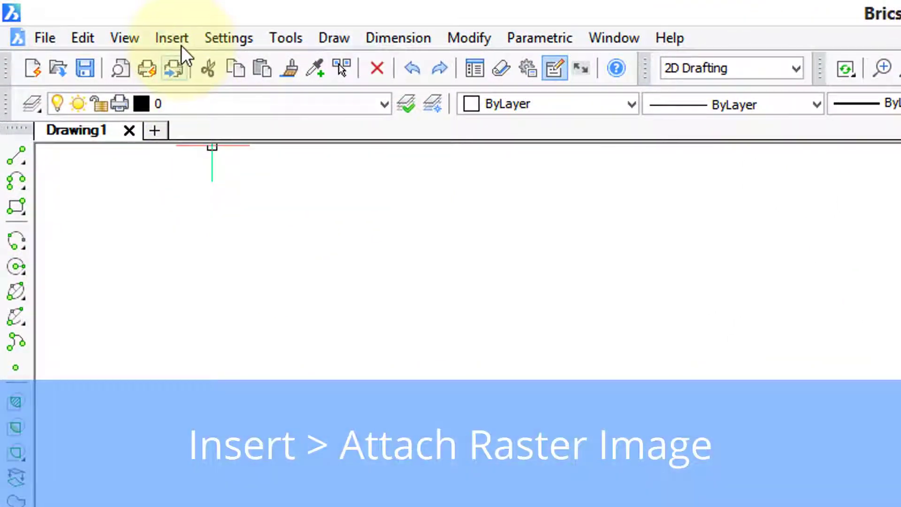
Attach the raster image 2018-04-07 14.50.35.jpg at insertion point 0,0,0 with X and Y scale 1 and rotation angle 0.
click(147, 30)
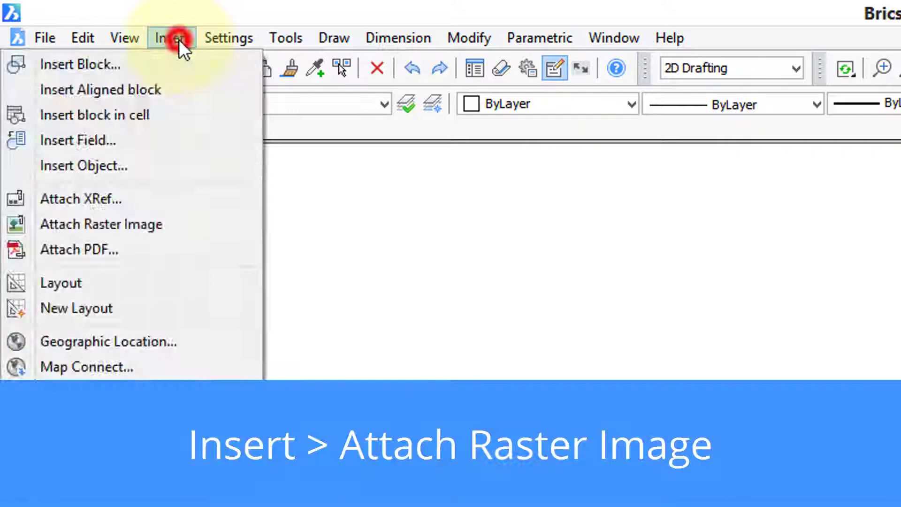
click(197, 224)
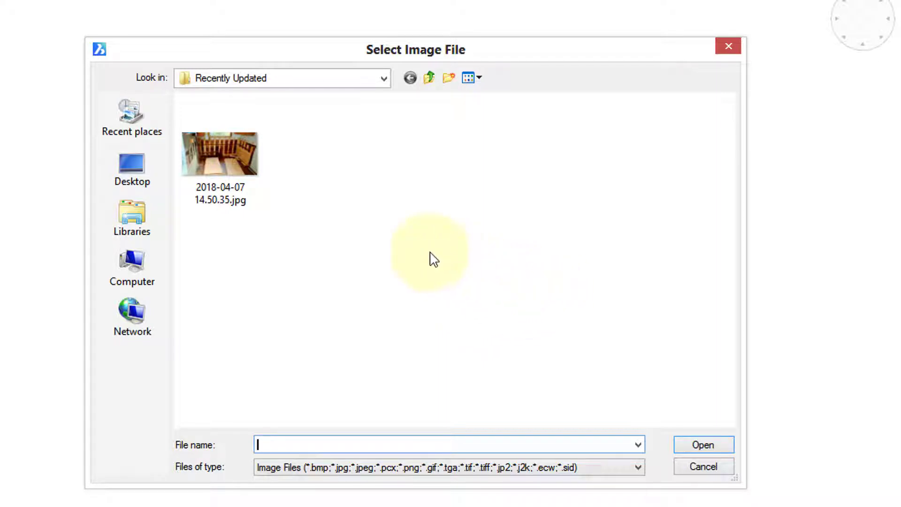
click(232, 148)
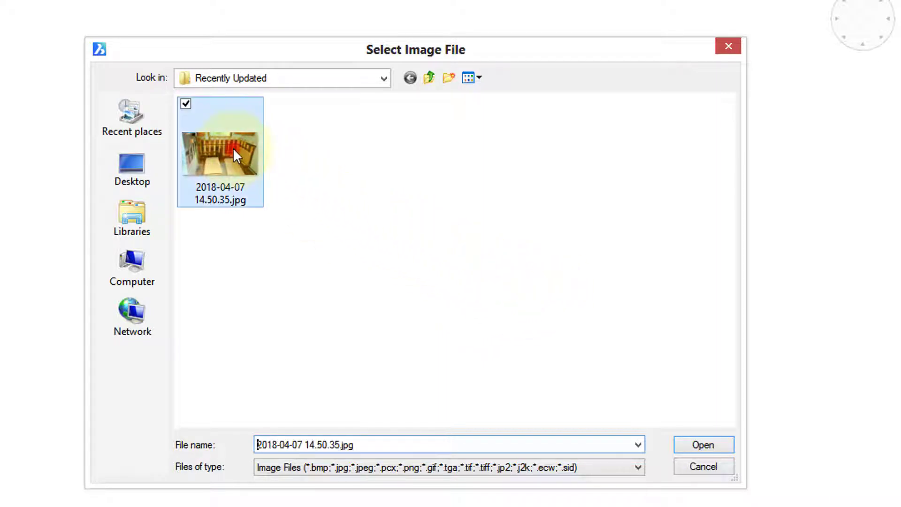
click(719, 443)
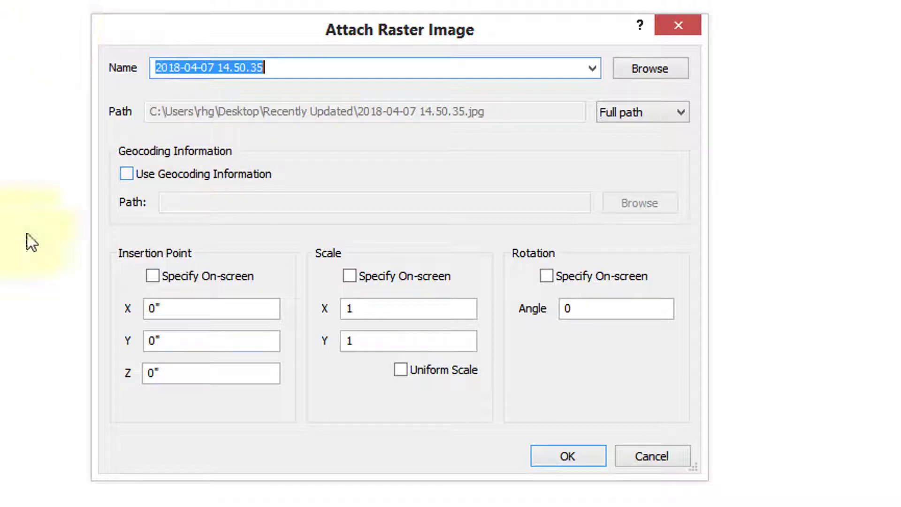
click(582, 460)
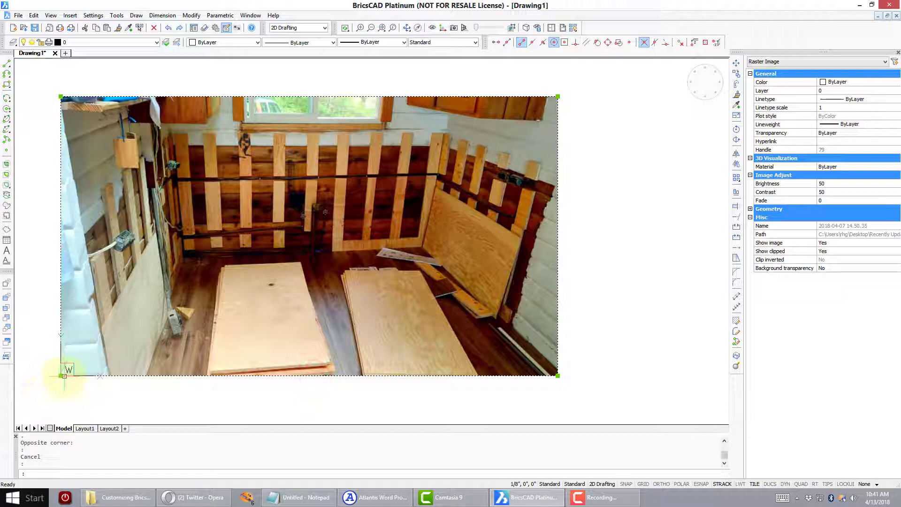
Try shrinking the image by stretching its lower-left corner grip toward the centre, and undo the stretch.
click(61, 376)
click(231, 278)
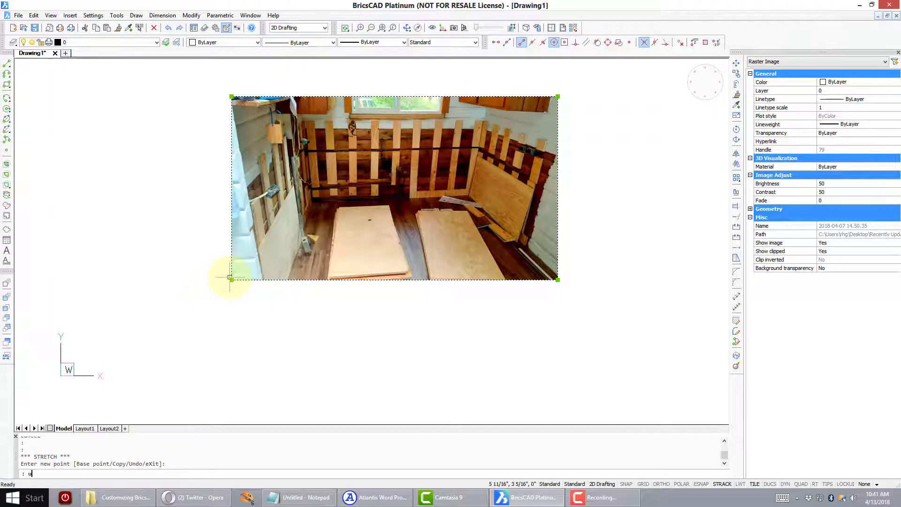
key(Return)
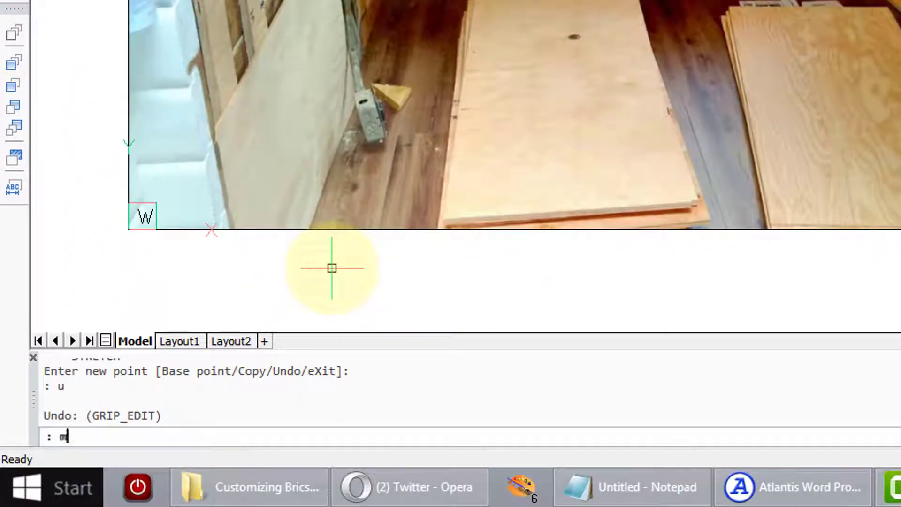
Try moving the last-drawn entity, the attached image, a short distance up and to the right, and undo the move.
text(m)
key(Return)
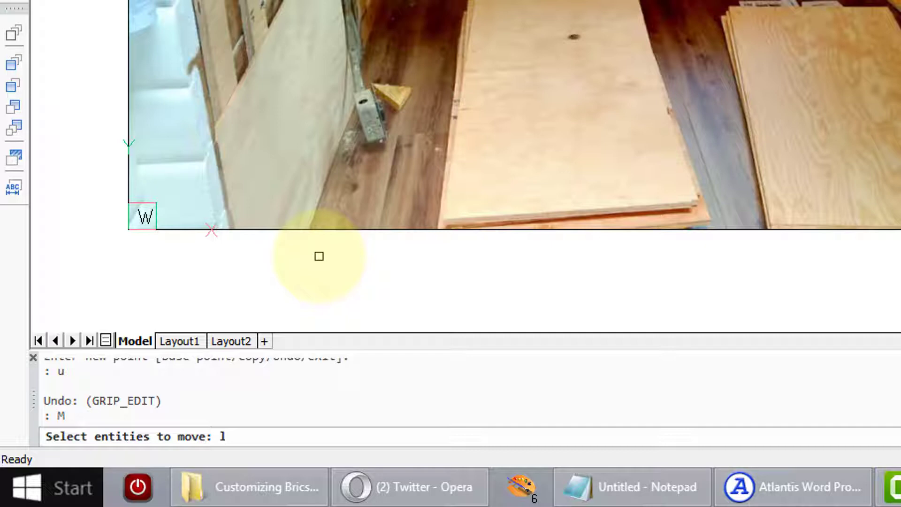
text(l)
key(Return)
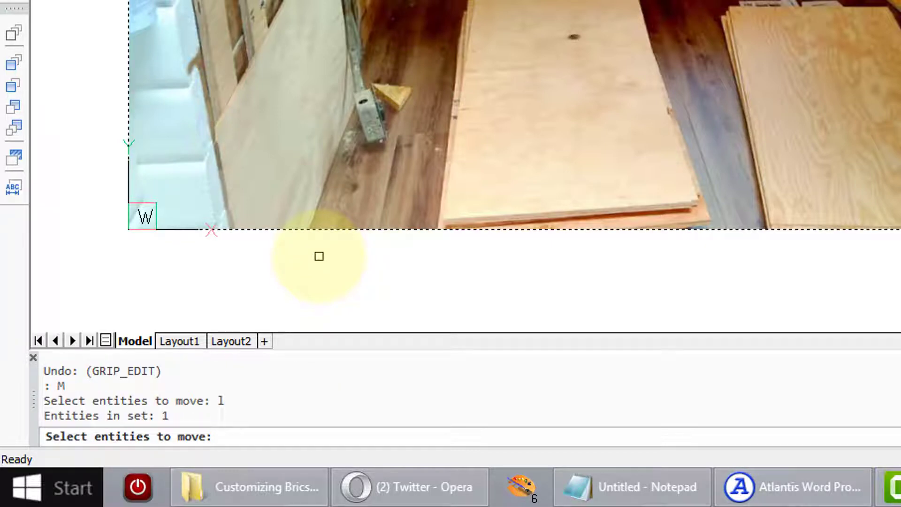
key(Return)
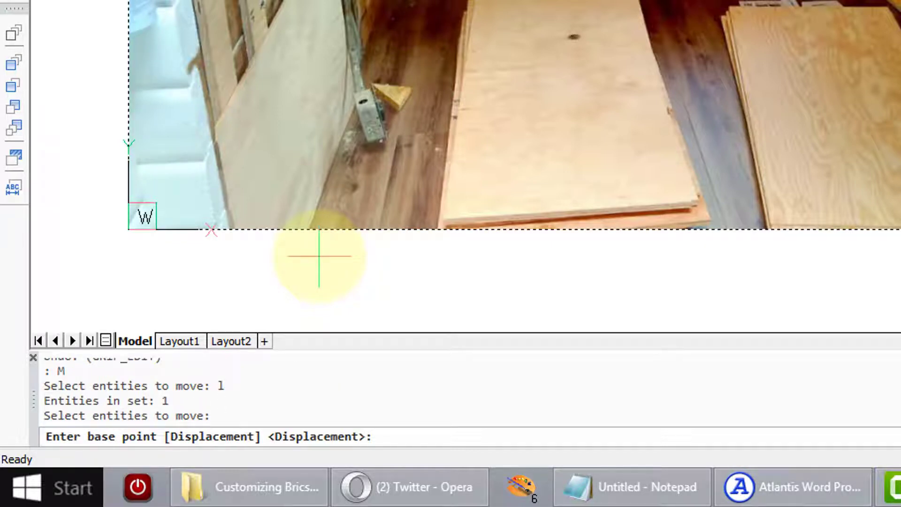
click(161, 268)
click(249, 186)
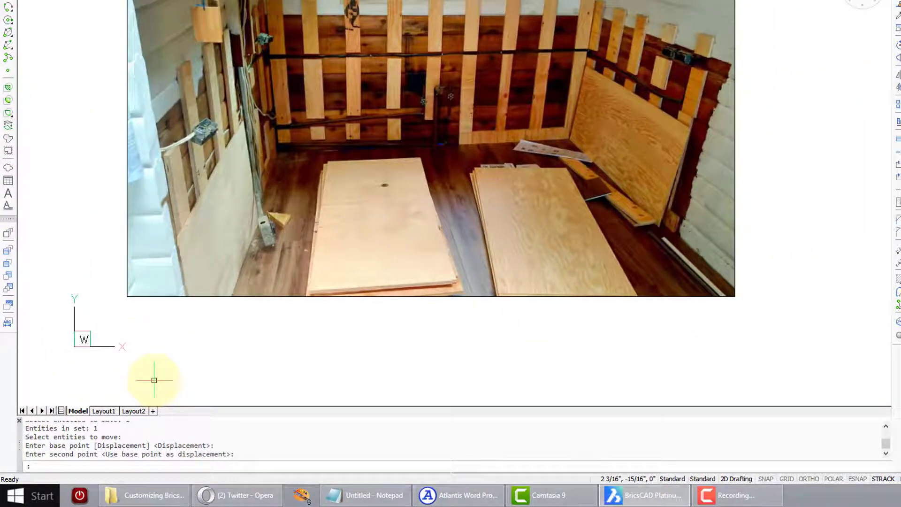
text(u)
key(Return)
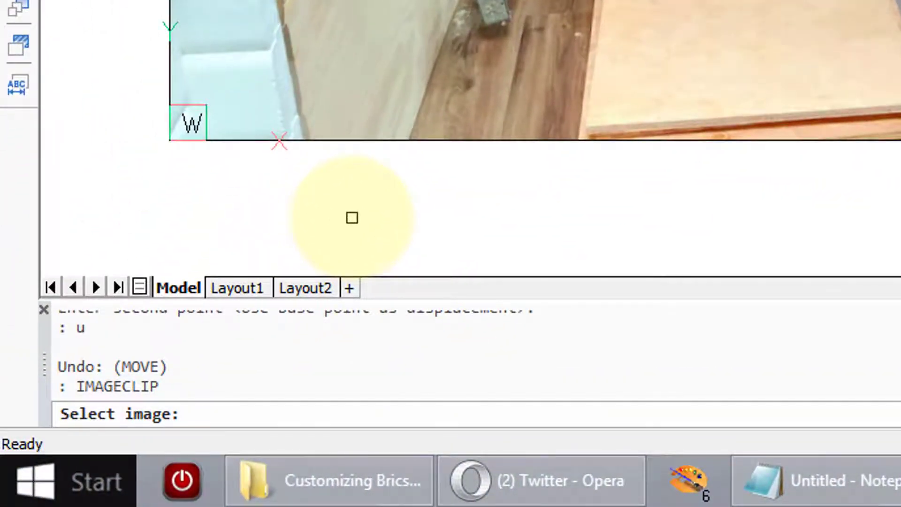
Try clipping the image with IMAGECLIP to a new rectangular boundary slightly inside its edges, and undo the clip.
text(l)
key(Return)
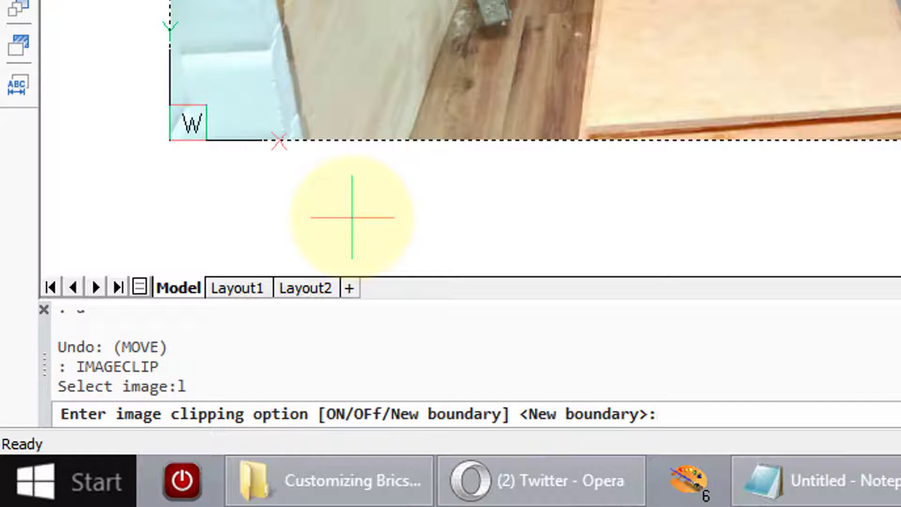
key(Return)
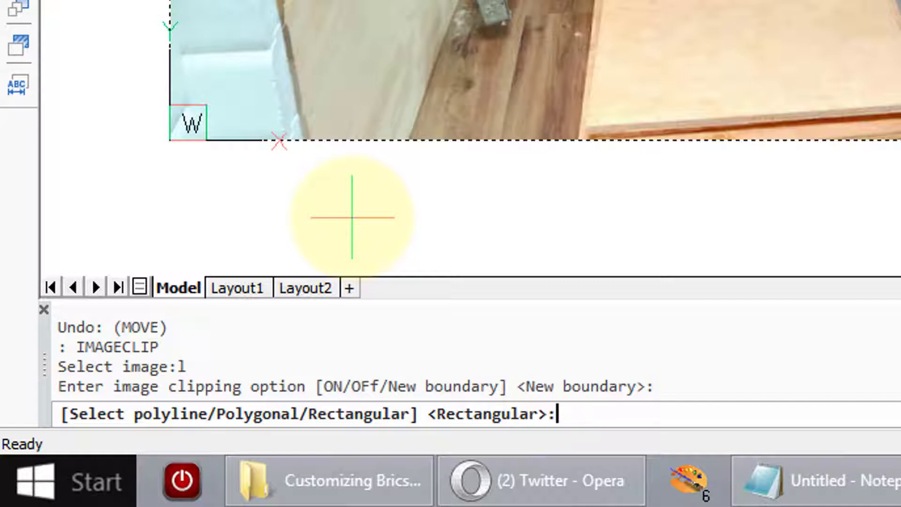
click(241, 85)
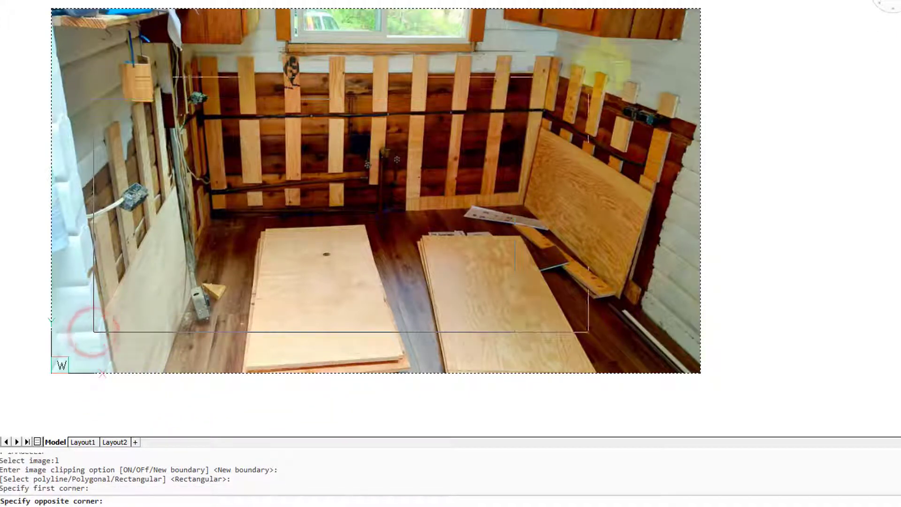
click(633, 42)
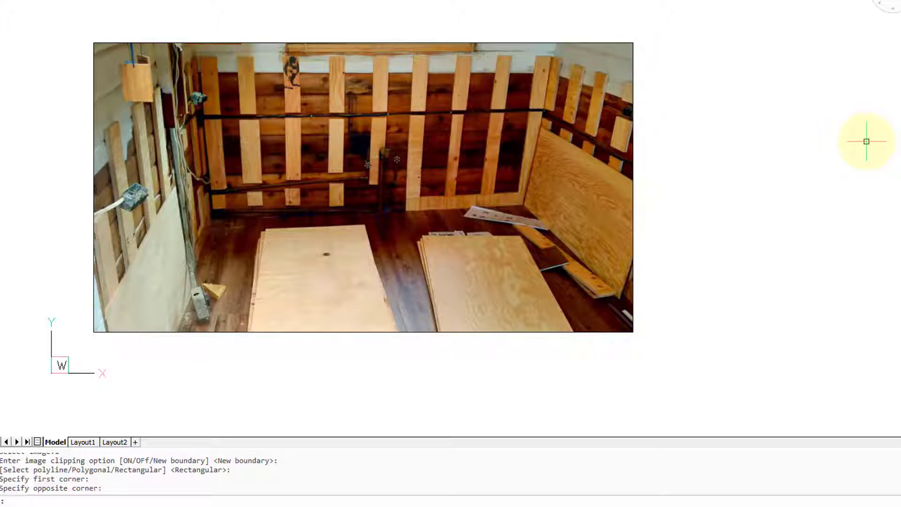
text(u)
key(Return)
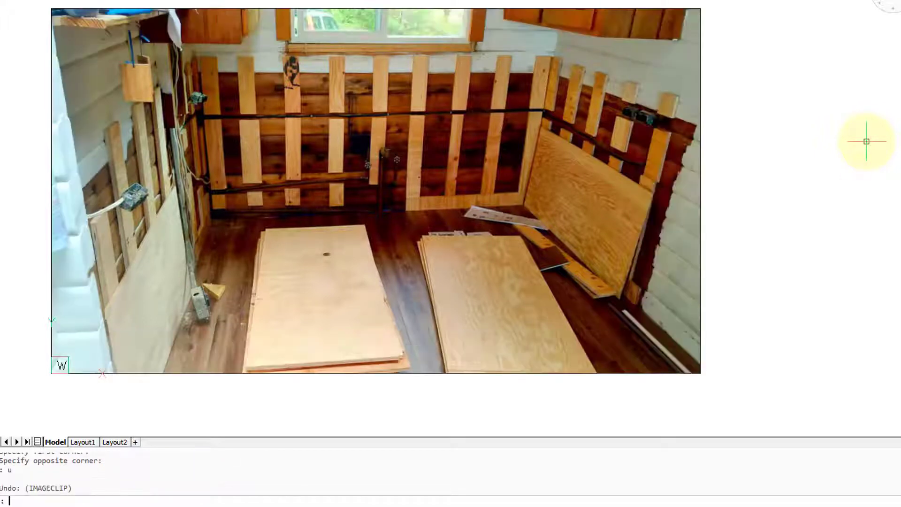
Clip the image with IMAGECLIP using a new polygonal boundary traced around the three walls, leaving out the floor and window.
text(imageclip)
key(Return)
right_click(867, 141)
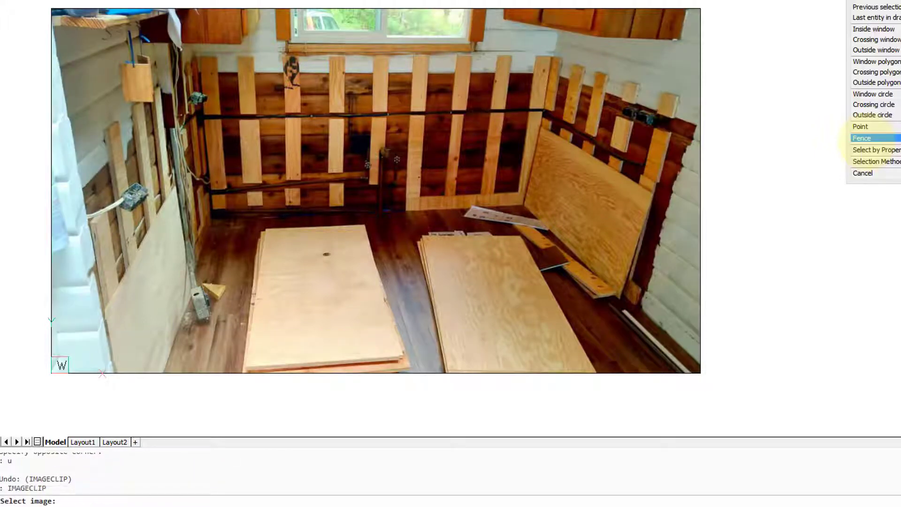
key(l)
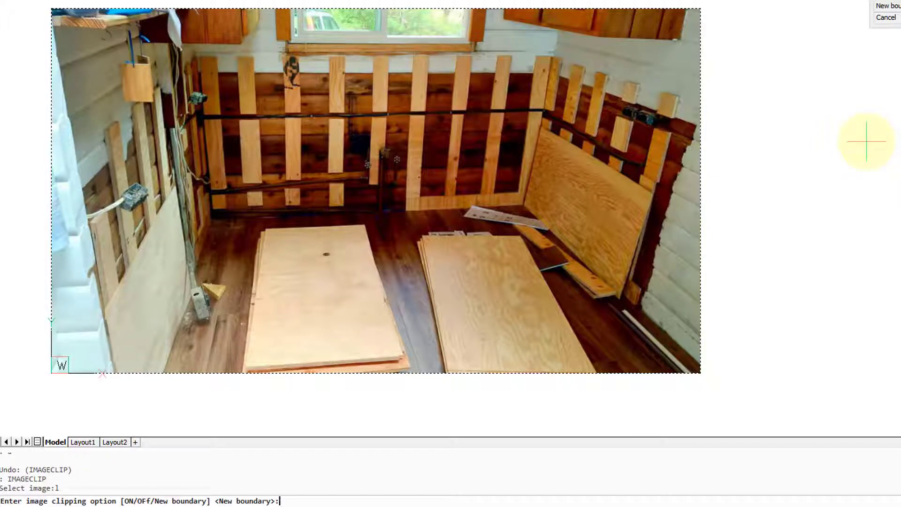
key(Return)
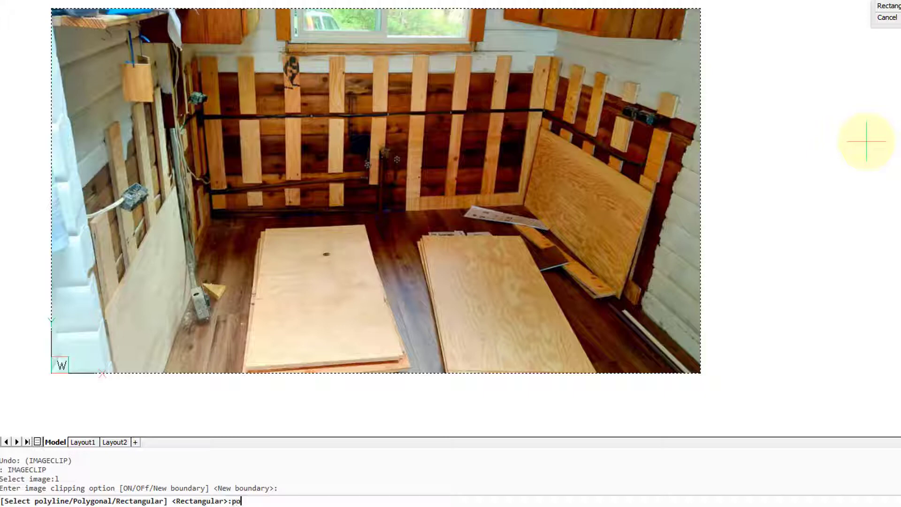
key(Return)
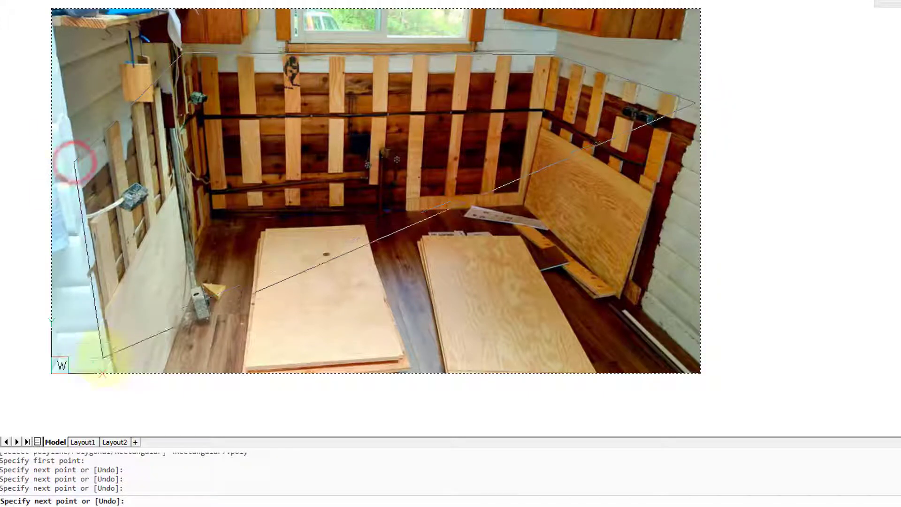
click(113, 361)
click(164, 363)
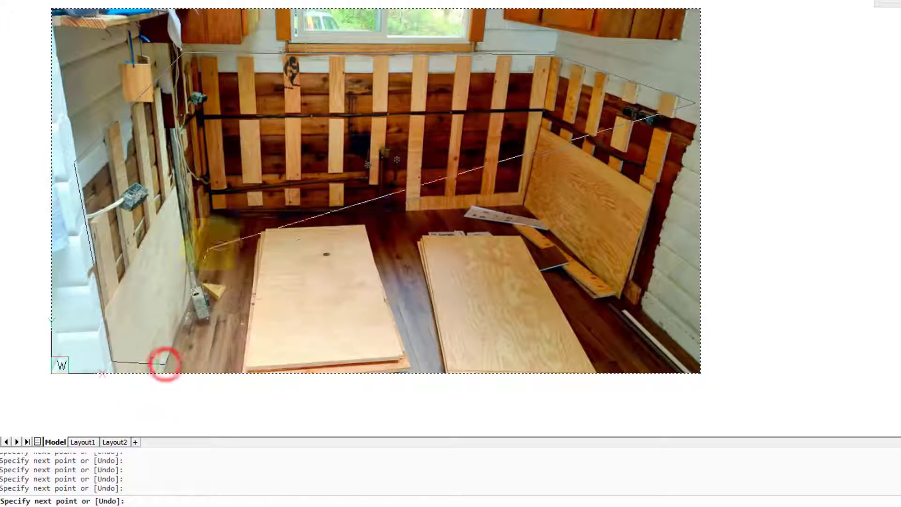
click(216, 220)
click(523, 208)
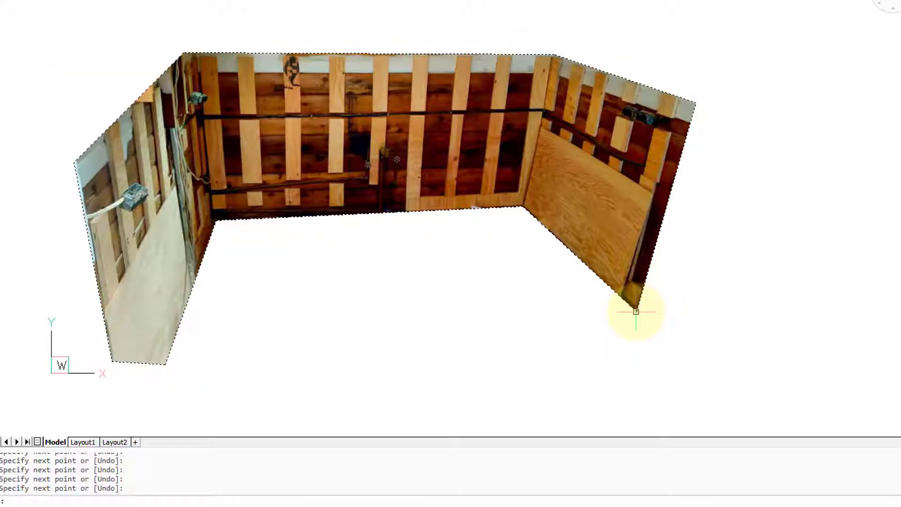
click(697, 105)
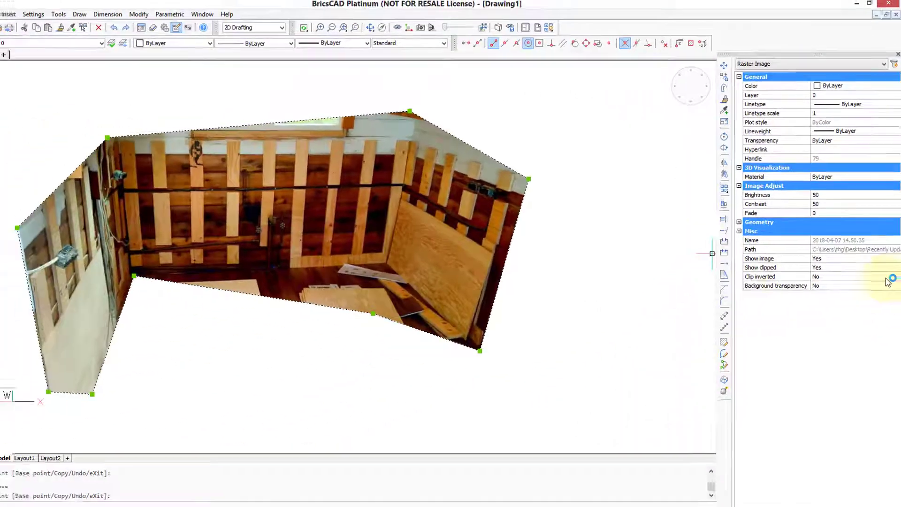
Try setting the image's Clip inverted property to Yes, and return it to No.
click(878, 273)
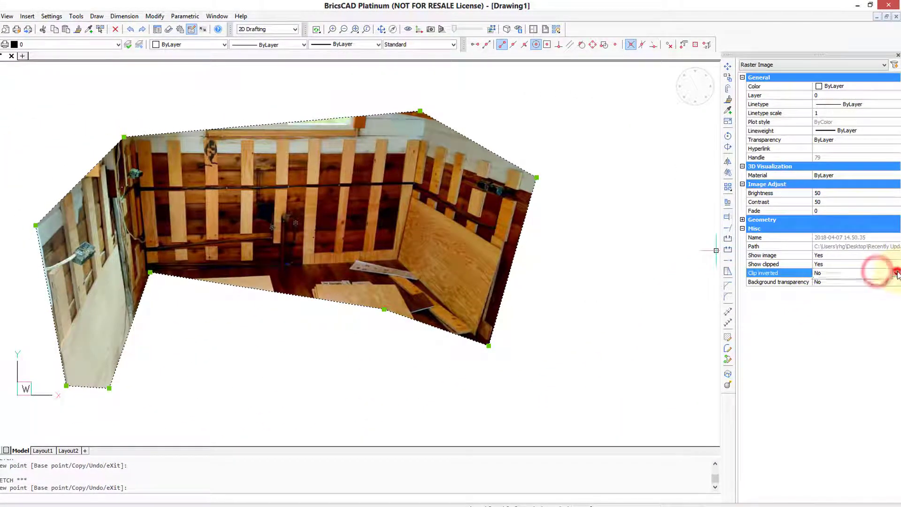
click(896, 273)
click(889, 290)
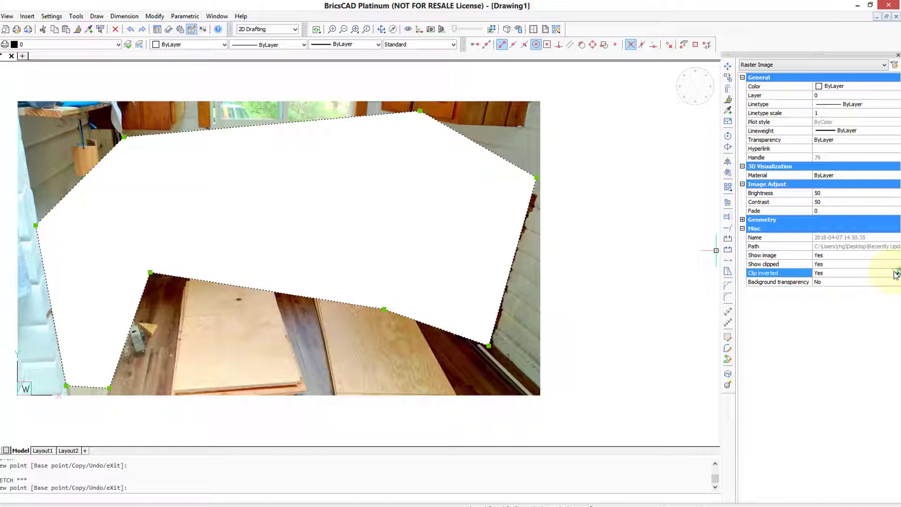
click(896, 274)
click(882, 282)
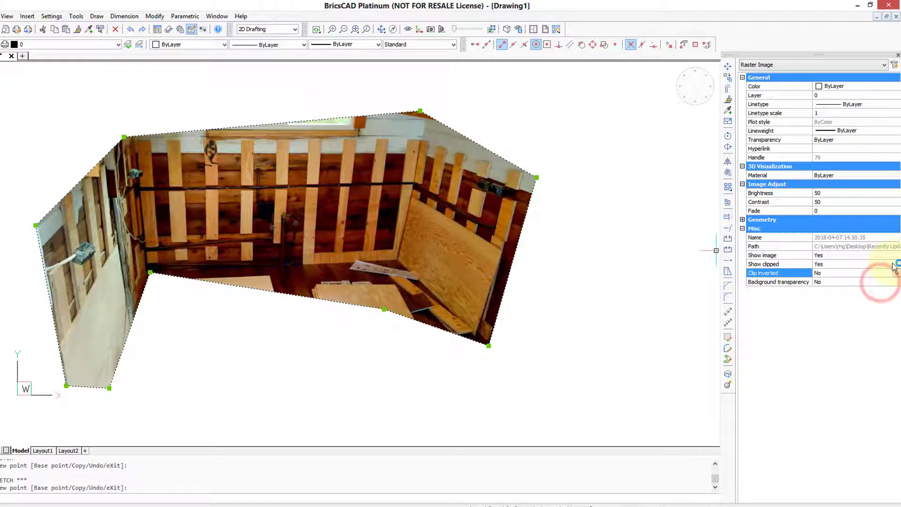
Try setting the image's Show clipped property to No, return it to Yes, and choose Yes for Show image.
click(894, 265)
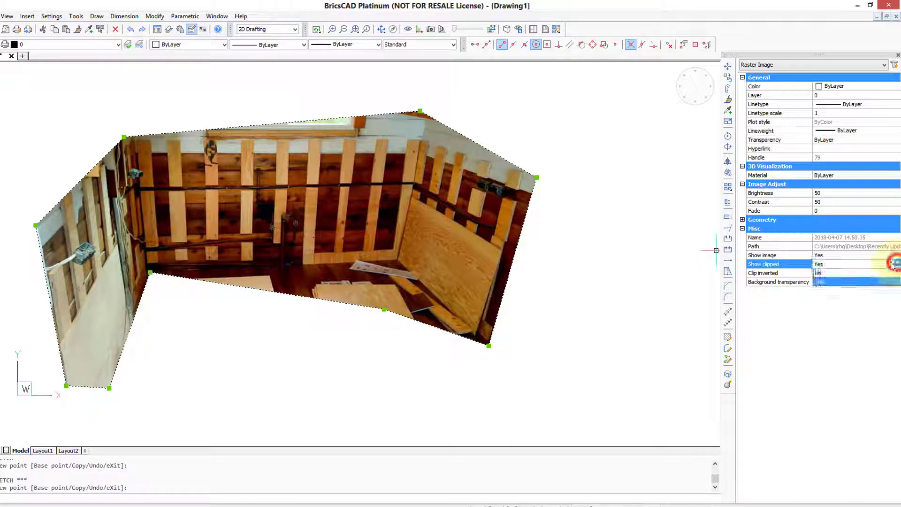
click(883, 282)
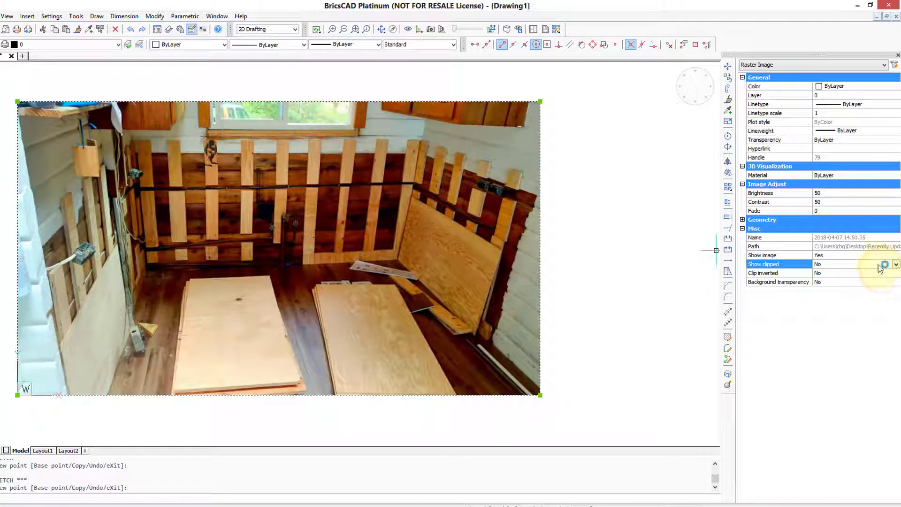
click(896, 265)
click(882, 274)
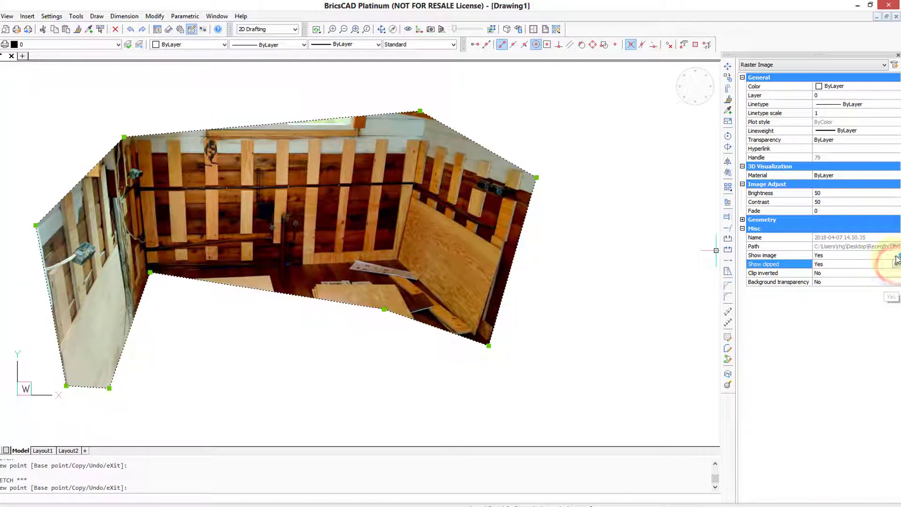
click(892, 255)
click(892, 265)
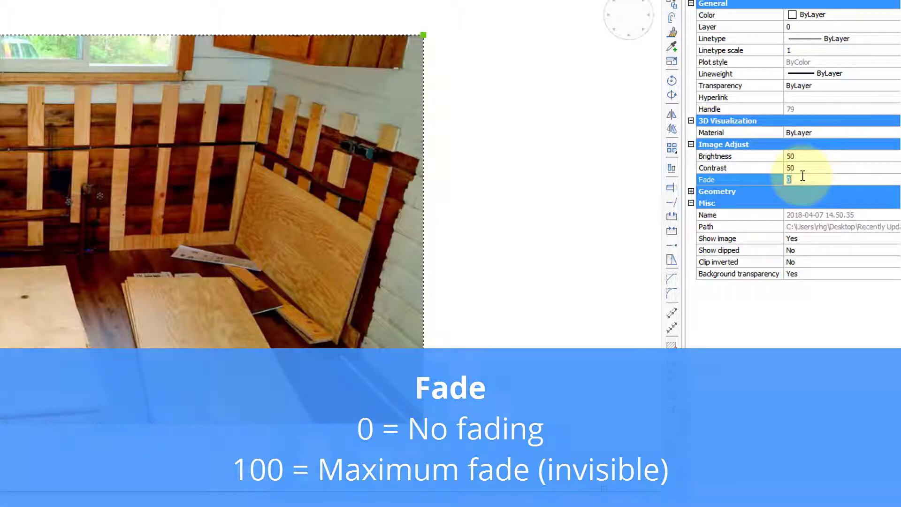
Try a Fade value of 90 on the image, and settle on a Fade of 50.
text(90)
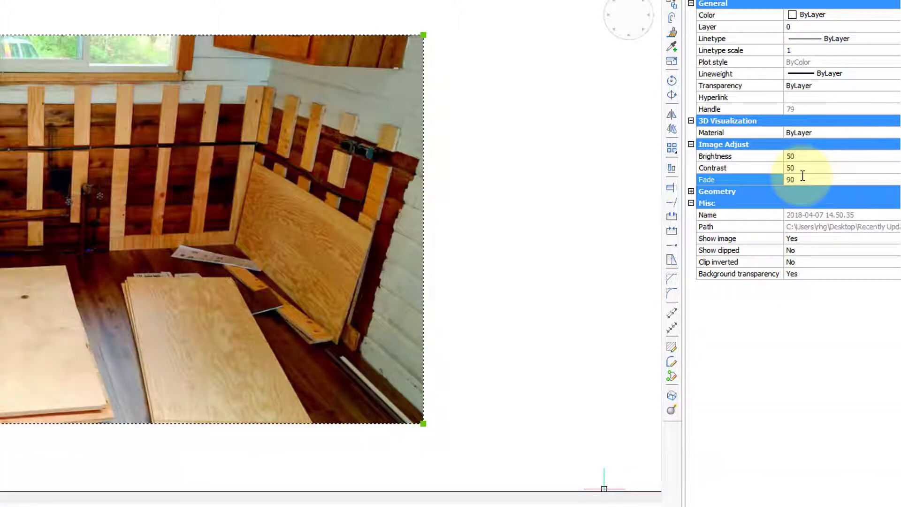
key(Return)
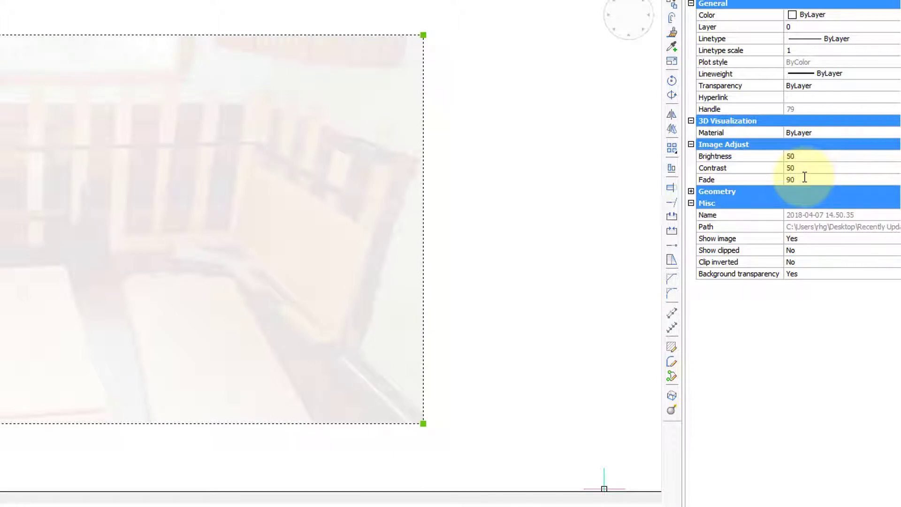
click(805, 177)
text(50)
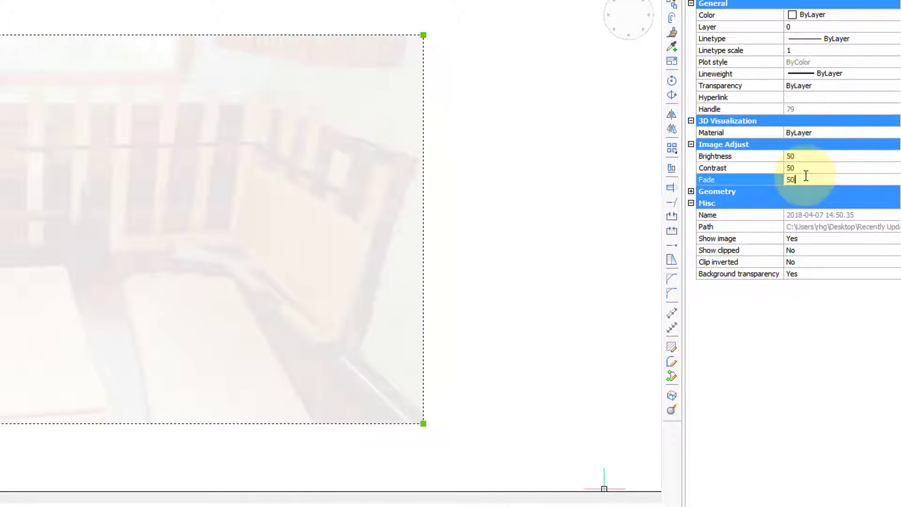
key(Return)
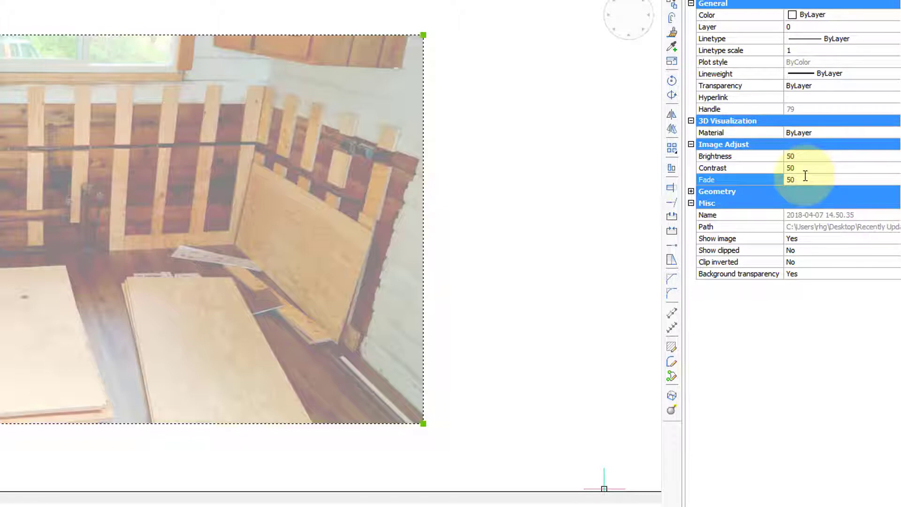
Try a Fade value of 75 on the image, and settle on a Fade of 0.
click(803, 177)
key(BackSpace)
key(BackSpace)
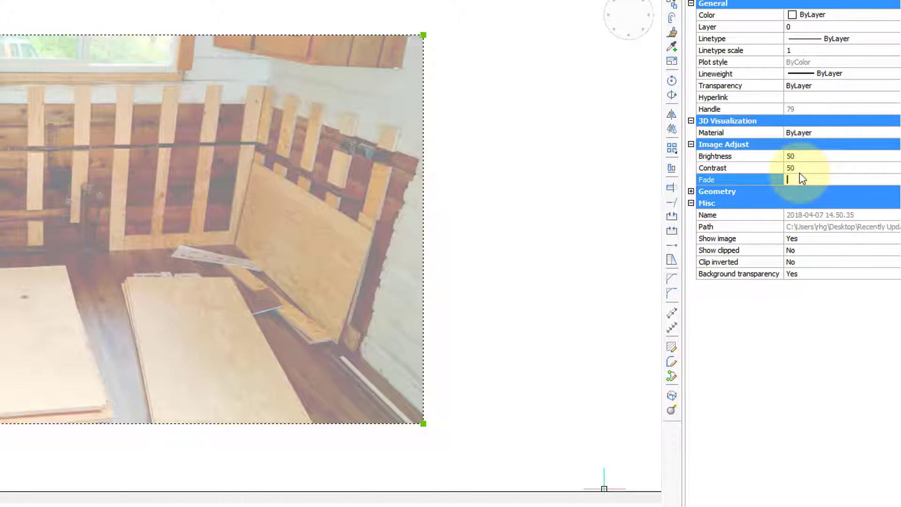
text(75)
key(Return)
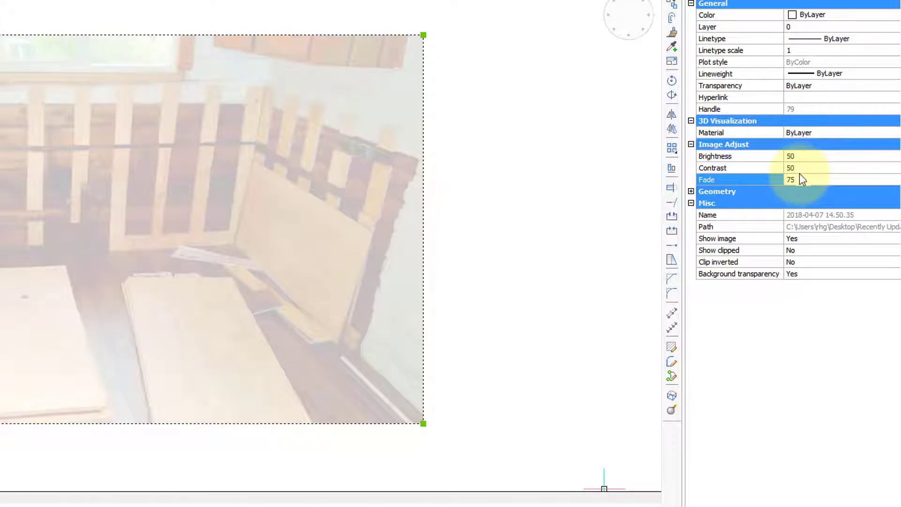
click(799, 179)
text(0)
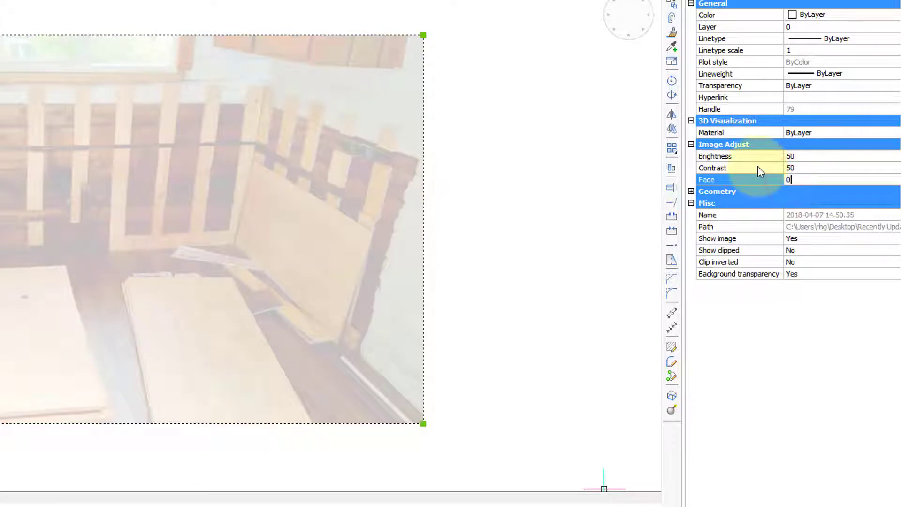
key(Return)
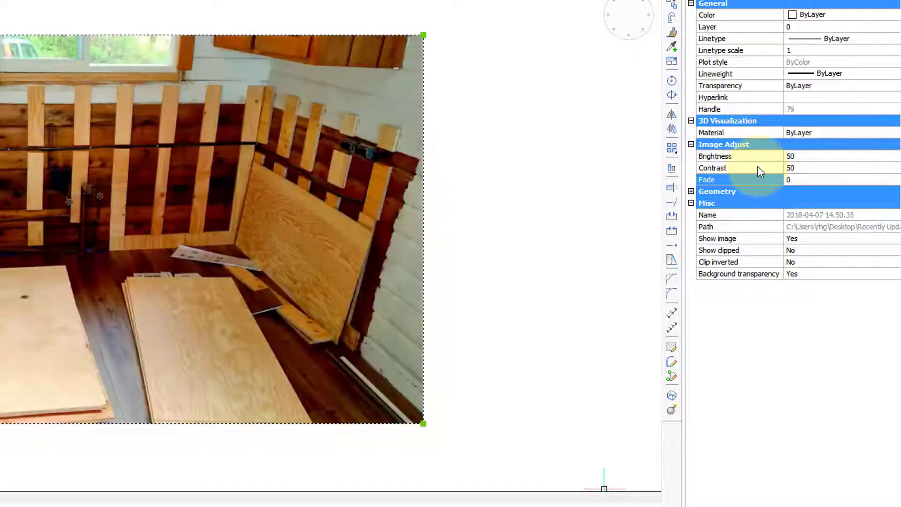
Try a Contrast value of 10 on the image, and return Contrast to 50.
click(805, 167)
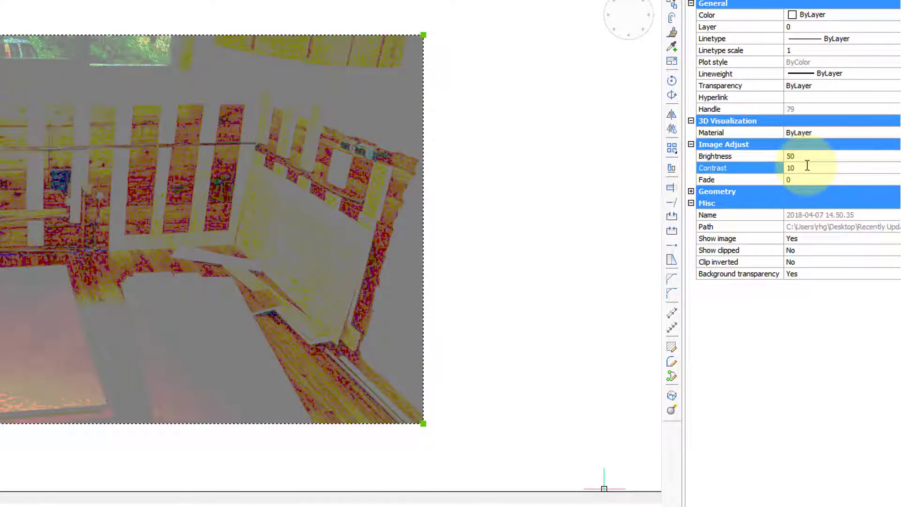
click(807, 164)
key(BackSpace)
text(50)
key(Tab)
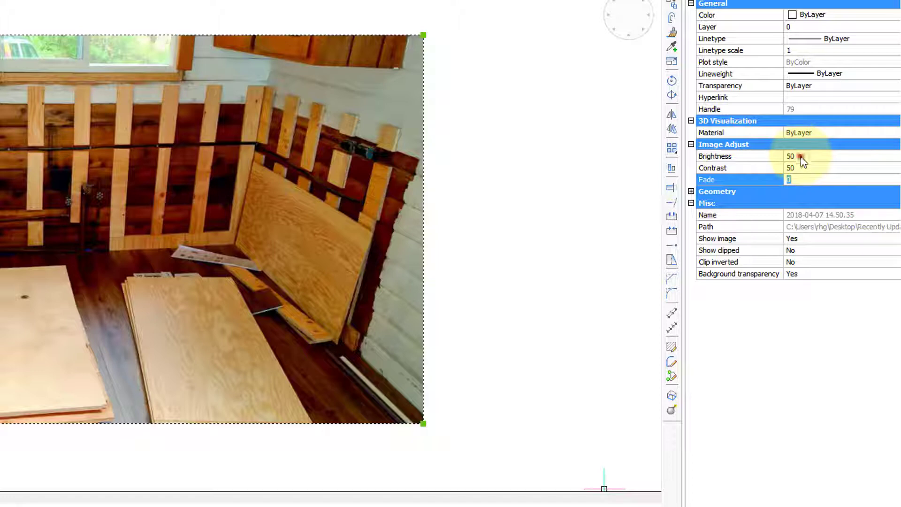
Try Brightness values of 10 and 75 on the image.
click(802, 158)
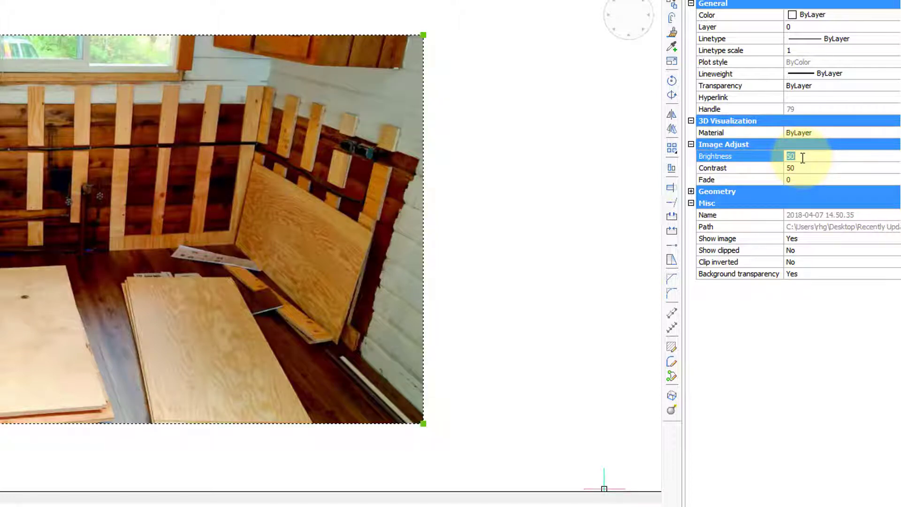
text(10)
key(Return)
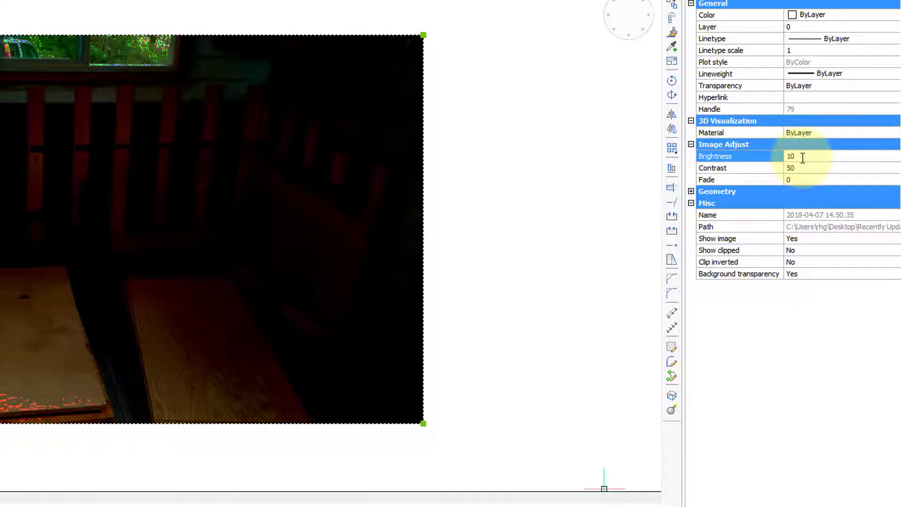
double_click(804, 157)
text(7)
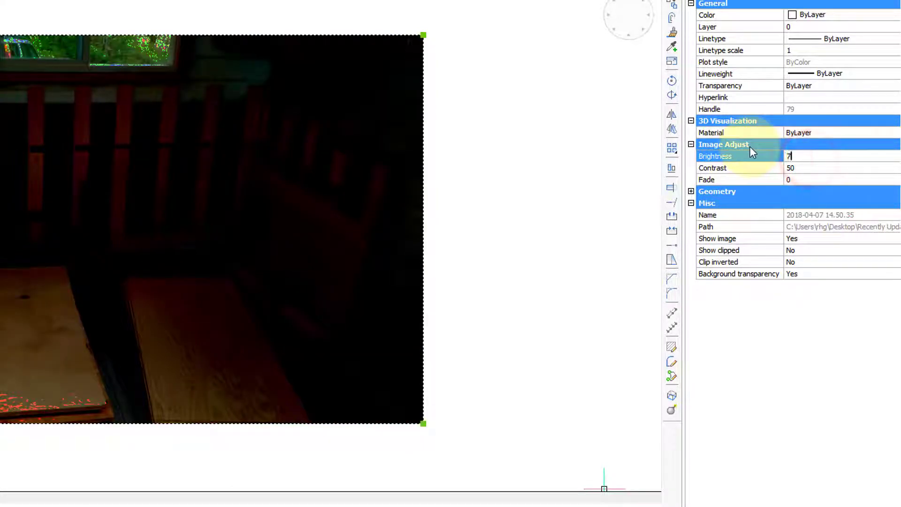
text(5)
key(Return)
Try a Brightness value of 90 on the image, and return Brightness to 50.
double_click(802, 167)
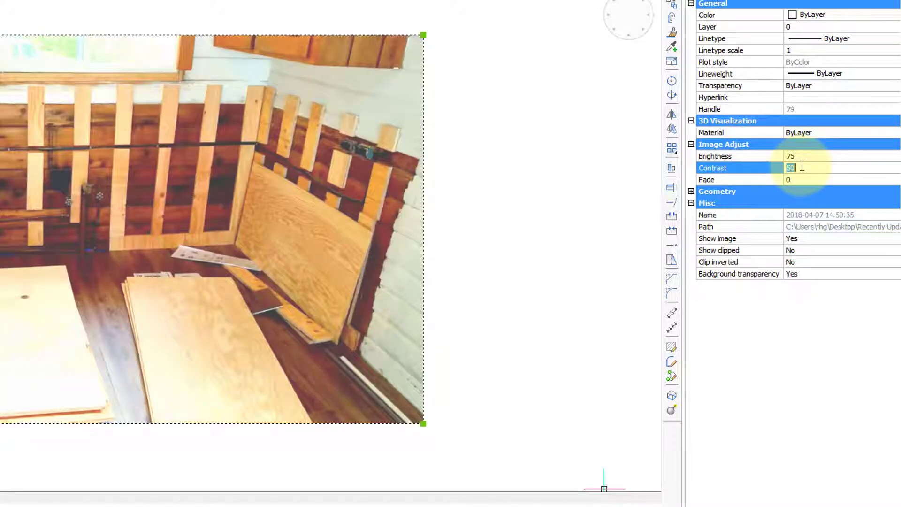
double_click(789, 156)
text(80)
key(Return)
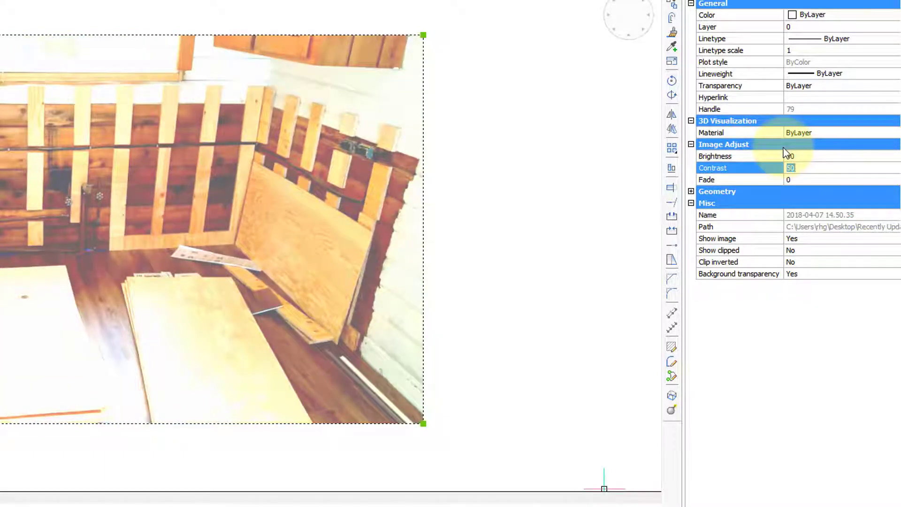
double_click(787, 156)
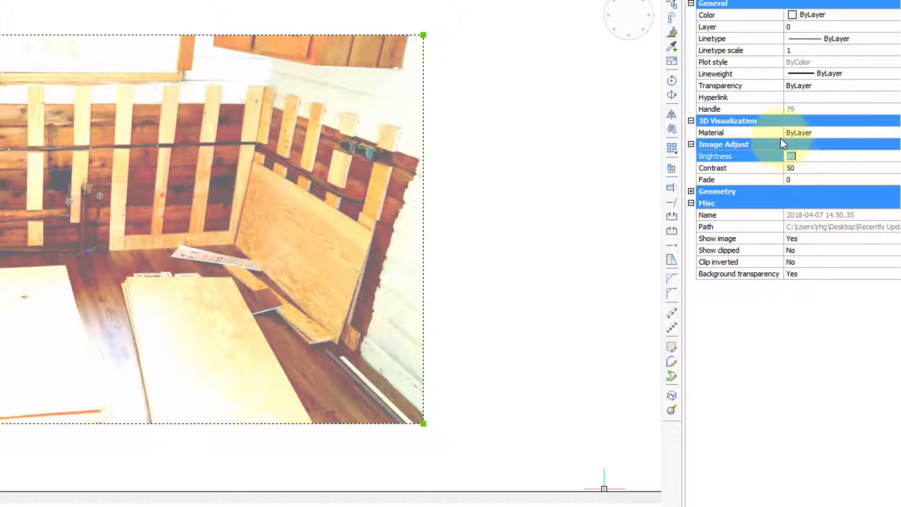
text(50)
key(Return)
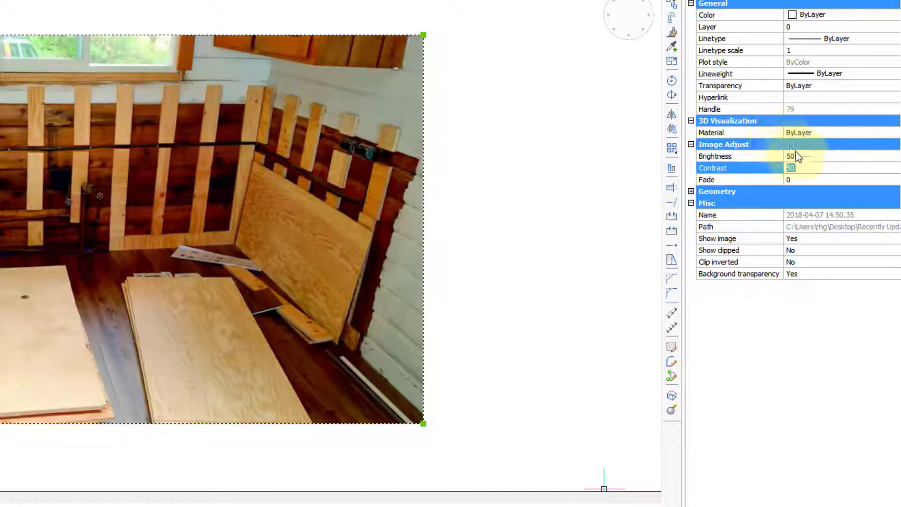
Open the image's Fade value for editing.
click(802, 175)
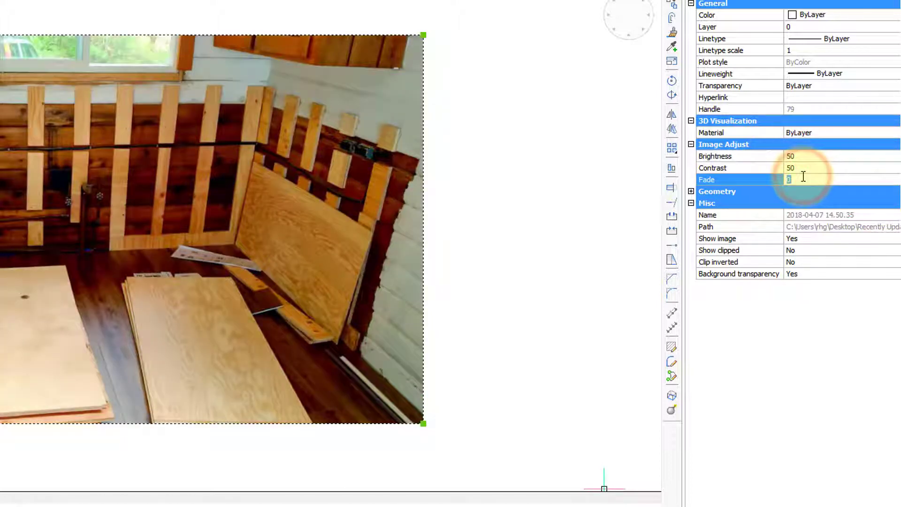